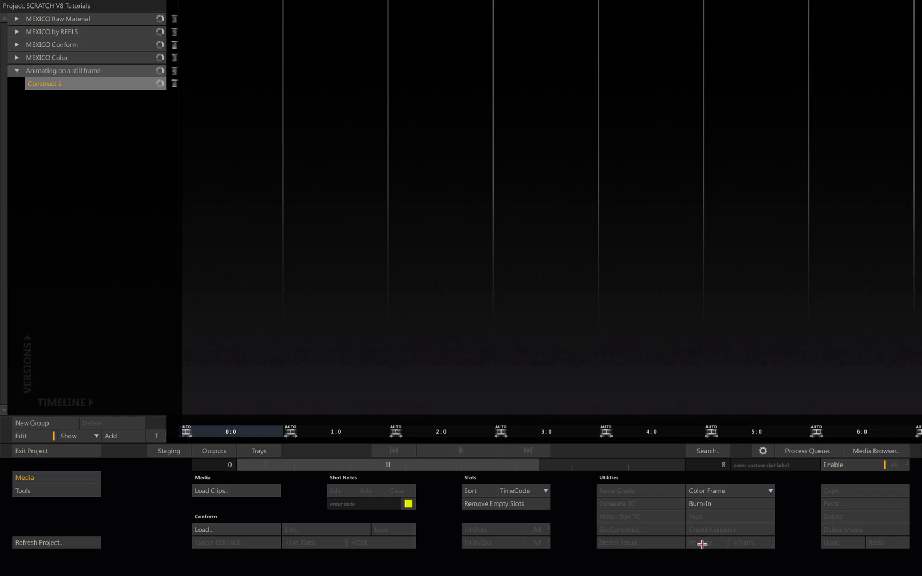
Add a Gradient color frame to the first slot of Construct 1 and open it for viewing.
{"action": "left_click", "coordinate": [771, 491]}
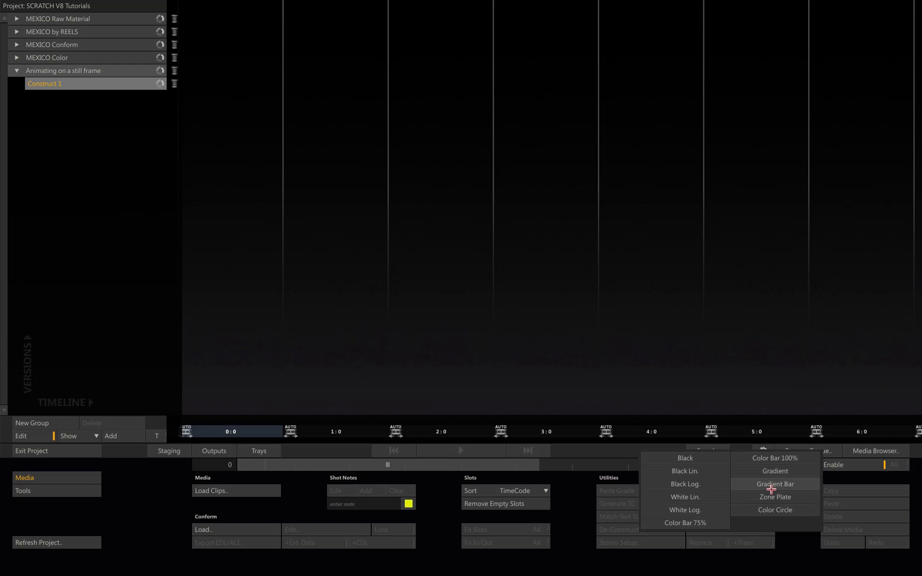
{"action": "left_click", "coordinate": [773, 469]}
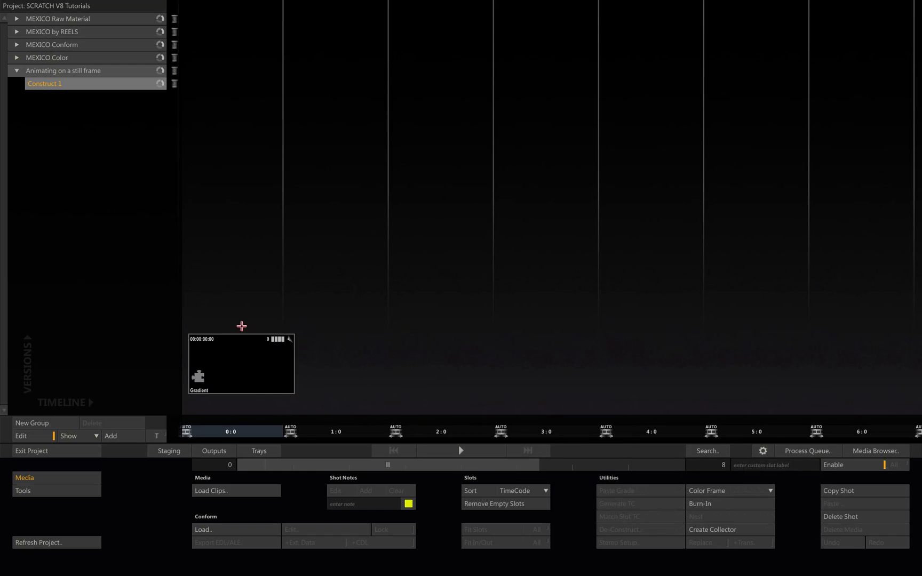
{"action": "left_click", "coordinate": [241, 325]}
{"action": "left_click", "coordinate": [466, 454]}
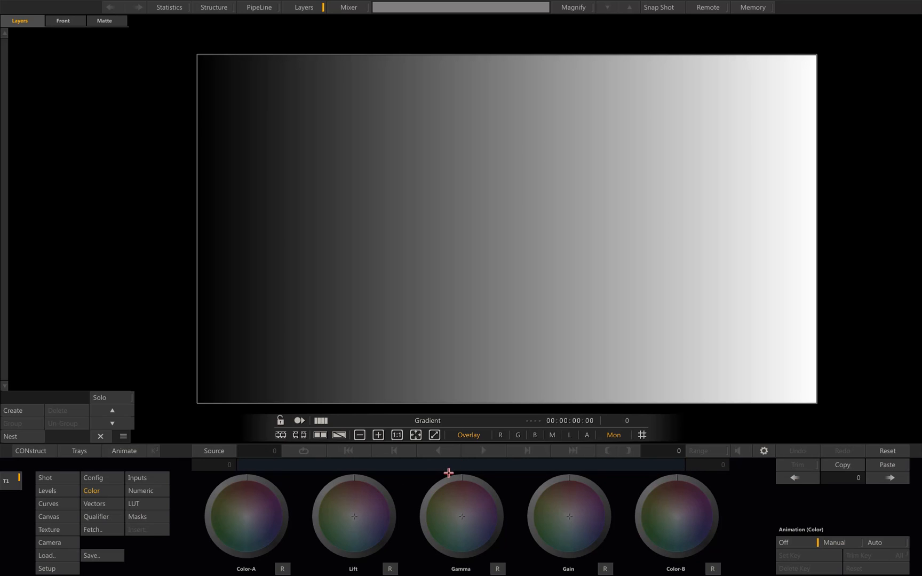
Load the assimilate.0001.tif sequence from F:\MEDIA_DRIVE\Assimilate_logo into the first slot as a version above the gradient, and skim its frames.
{"action": "left_click", "coordinate": [41, 457]}
{"action": "left_click", "coordinate": [217, 489]}
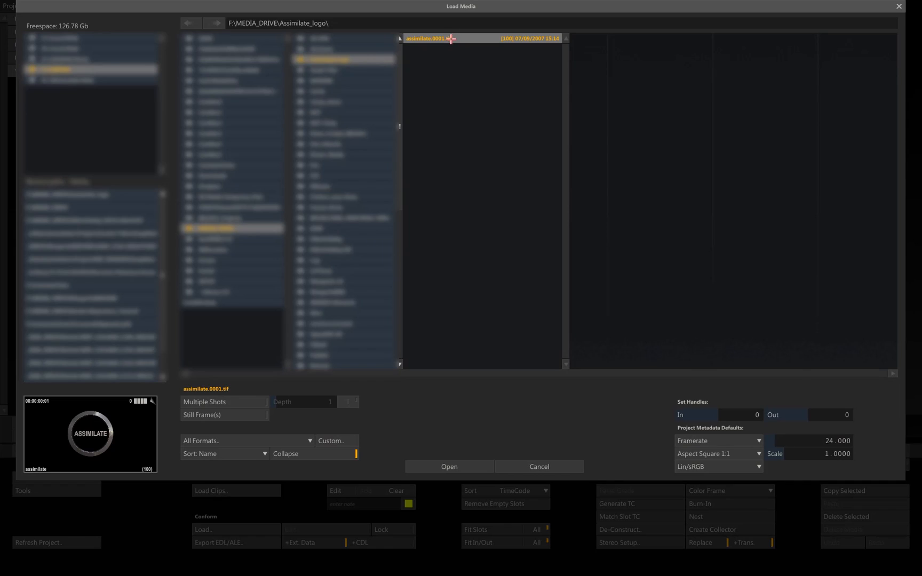
{"action": "double_click", "coordinate": [453, 37]}
{"action": "left_click", "coordinate": [232, 282]}
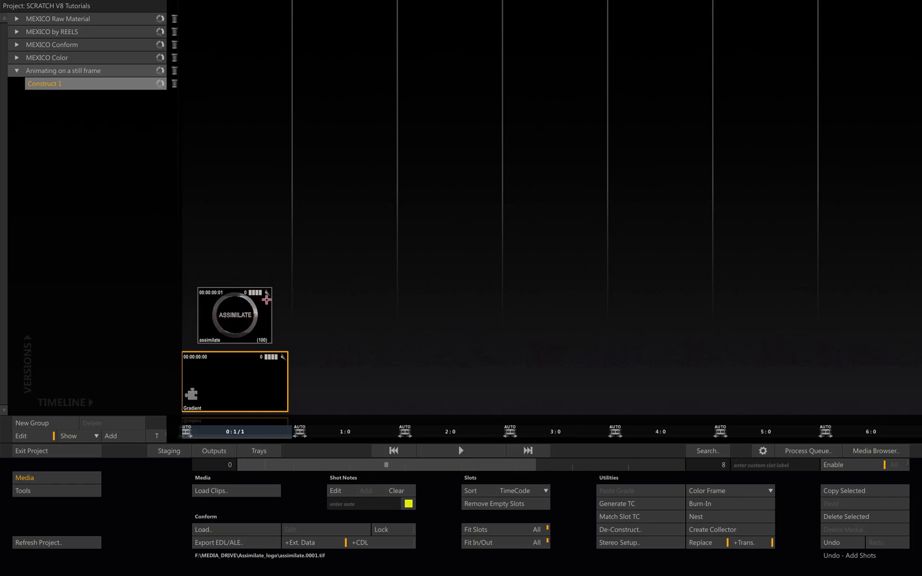
{"action": "mouse_move", "coordinate": [234, 290]}
{"action": "left_mouse_down"}
{"action": "mouse_move", "coordinate": [206, 287]}
{"action": "mouse_move", "coordinate": [221, 287]}
{"action": "mouse_move", "coordinate": [226, 300]}
{"action": "left_mouse_up"}
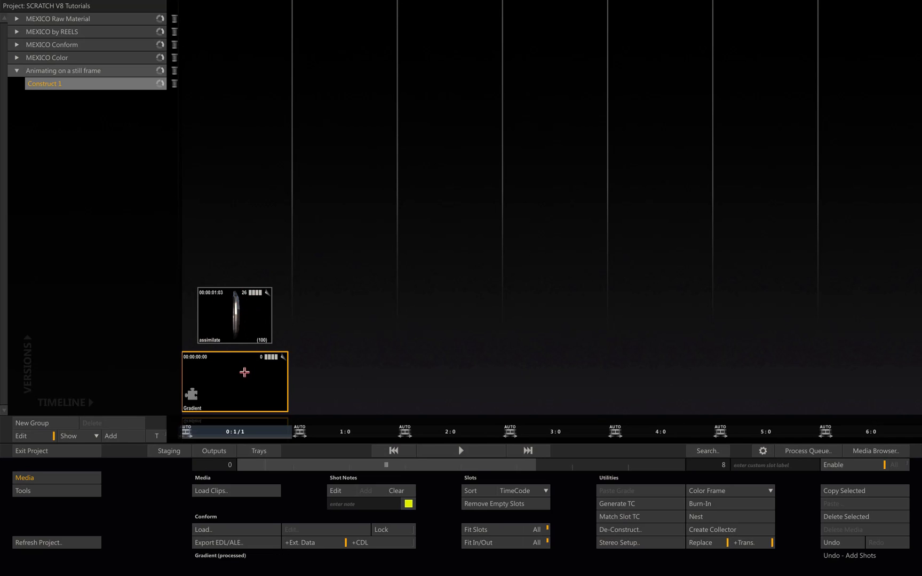
Open the gradient in the player and add the assimilate logo clip to it as a layer.
{"action": "left_click", "coordinate": [461, 449]}
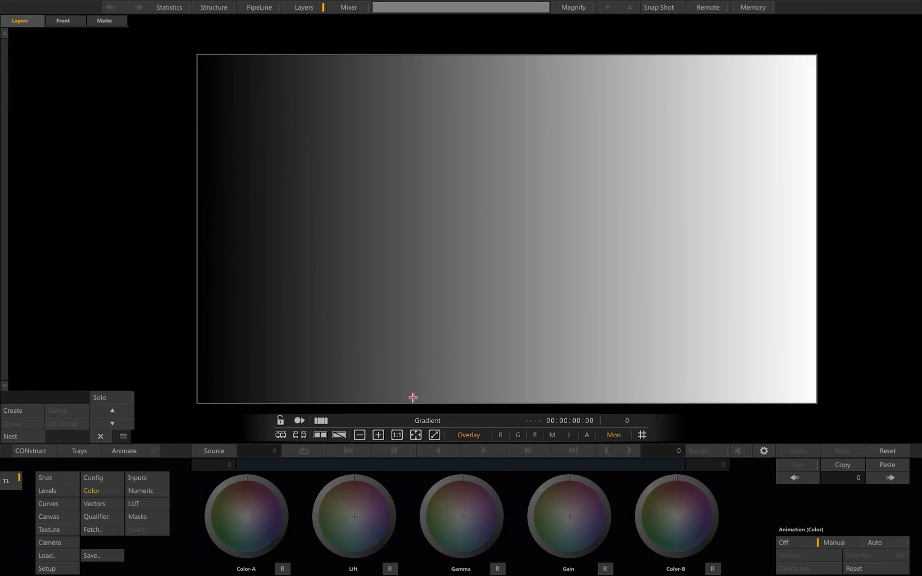
{"action": "mouse_move", "coordinate": [907, 299]}
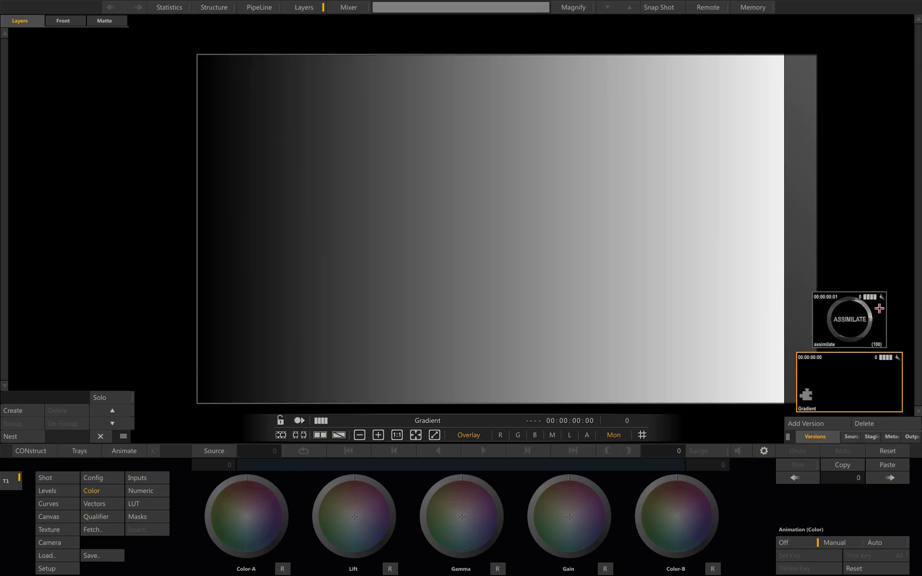
{"action": "left_click_drag", "start_coordinate": [856, 313], "coordinate": [490, 238]}
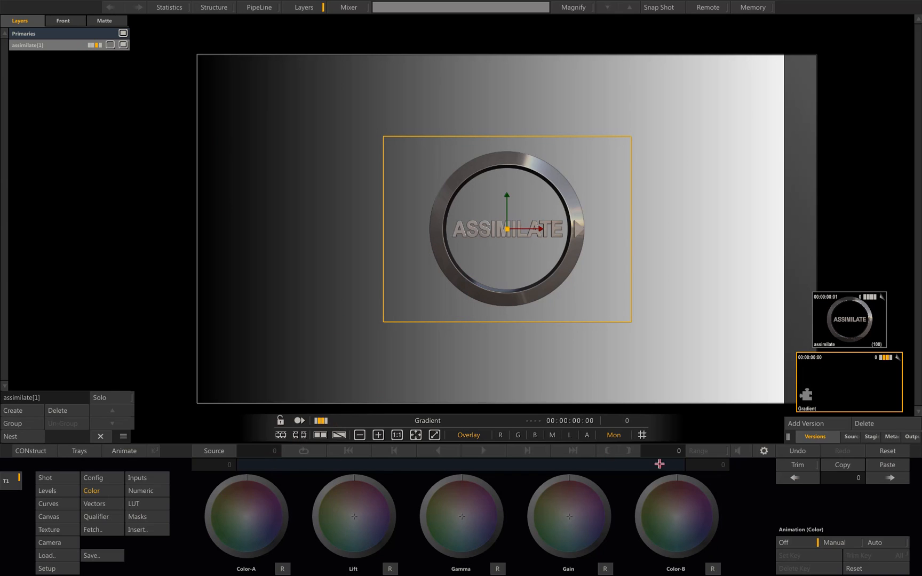
Open the gradient for editing and stretch its clip on the timeline to 167 frames.
{"action": "mouse_move", "coordinate": [921, 329]}
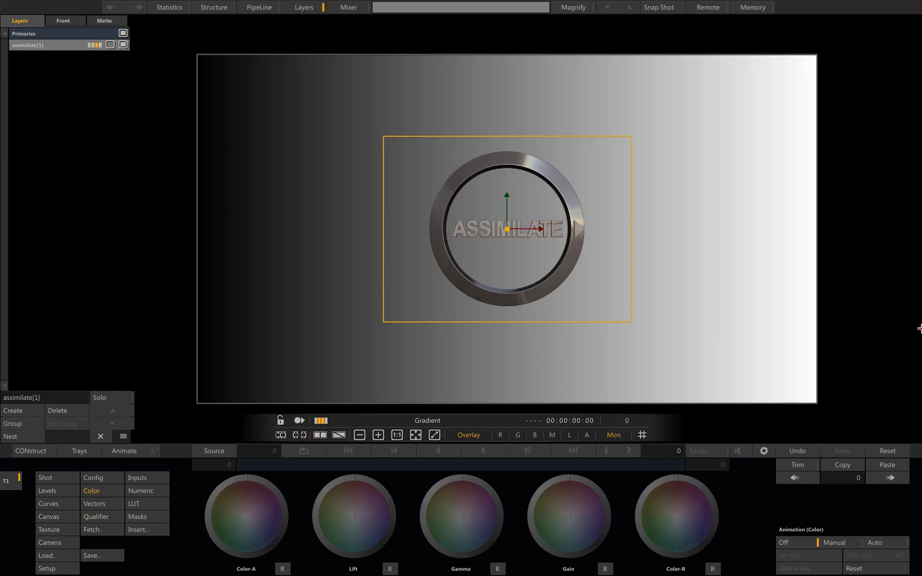
{"action": "right_click", "coordinate": [472, 338]}
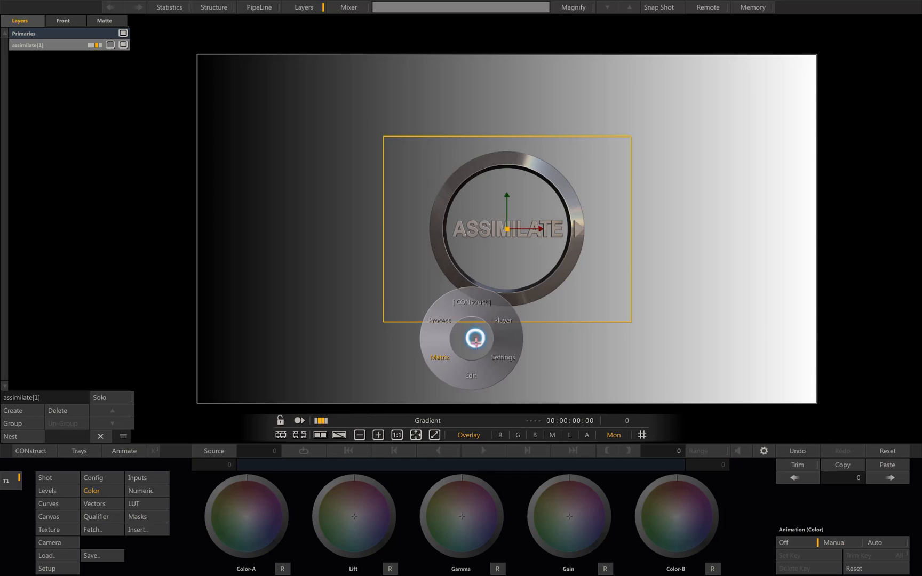
{"action": "left_click", "coordinate": [471, 377]}
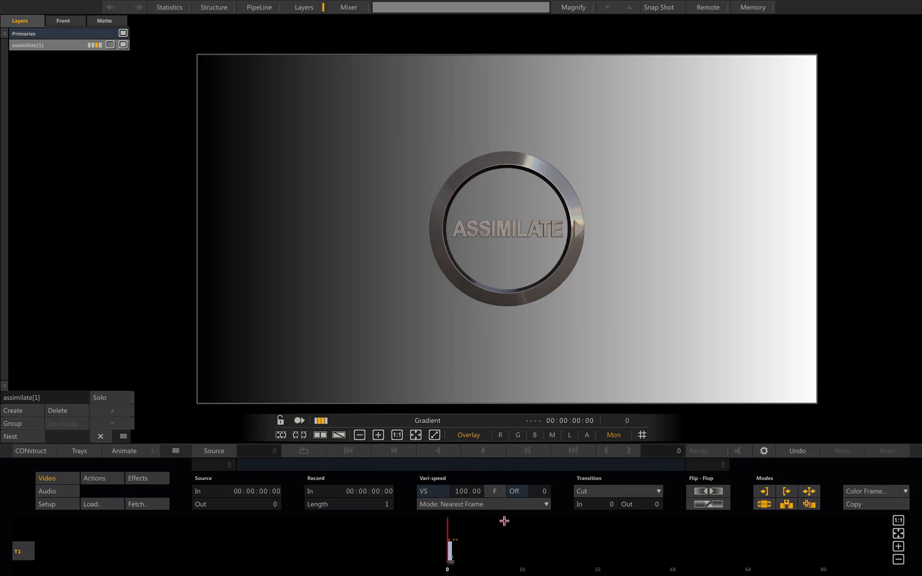
{"action": "left_click_drag", "start_coordinate": [473, 557], "coordinate": [140, 553]}
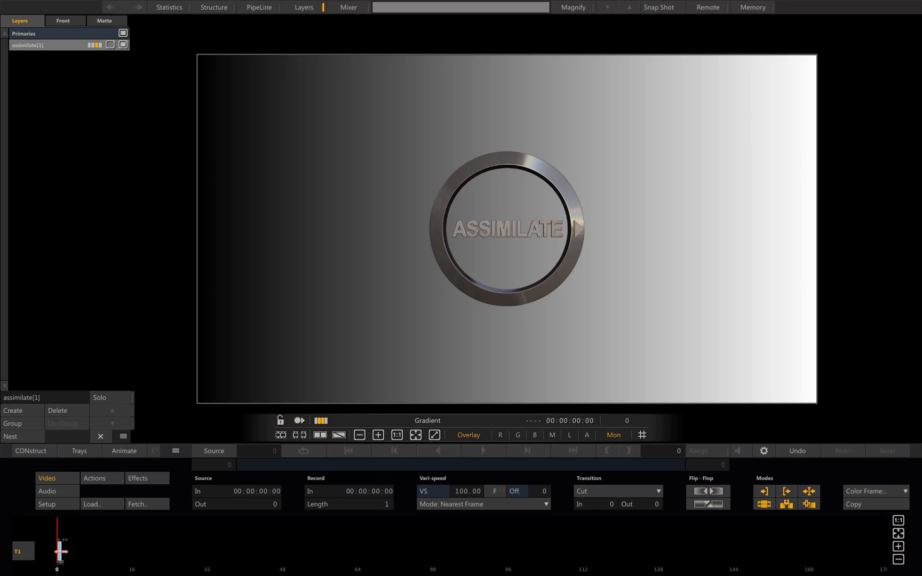
{"action": "left_click_drag", "start_coordinate": [62, 552], "coordinate": [847, 543]}
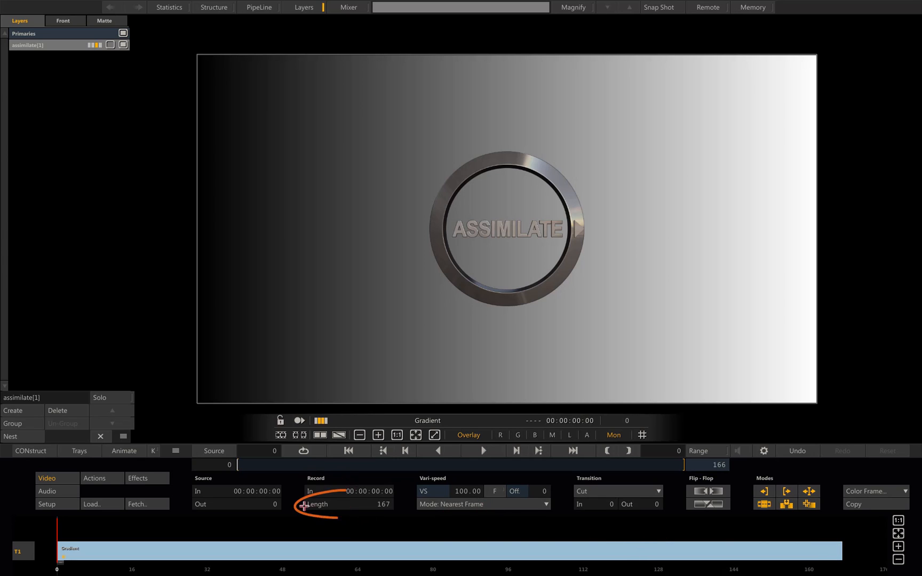
Set the gradient clip's record length to 250 frames.
{"action": "left_click", "coordinate": [377, 504]}
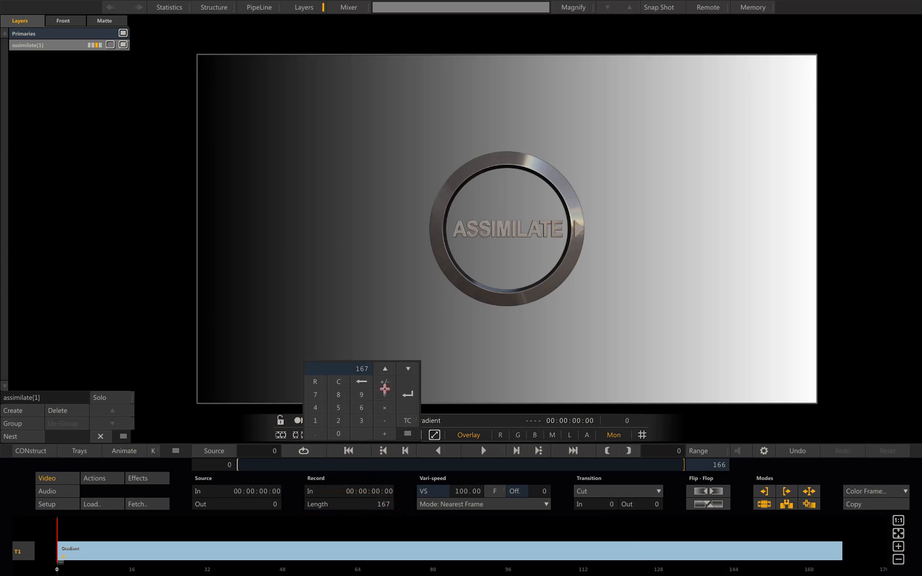
{"action": "left_click", "coordinate": [404, 421]}
{"action": "left_click", "coordinate": [411, 420]}
{"action": "left_click", "coordinate": [340, 421]}
{"action": "left_click", "coordinate": [338, 407]}
{"action": "left_click", "coordinate": [340, 434]}
{"action": "left_click", "coordinate": [406, 397]}
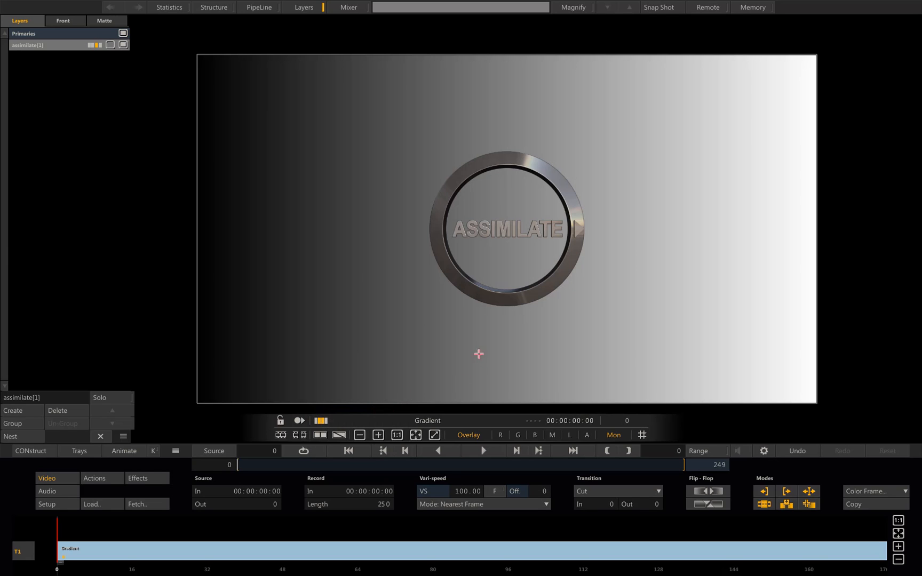
Move the logo layer's canvas to Trans X about -671, enable Manual canvas animation, and set a key at frame 0.
{"action": "right_click", "coordinate": [475, 377]}
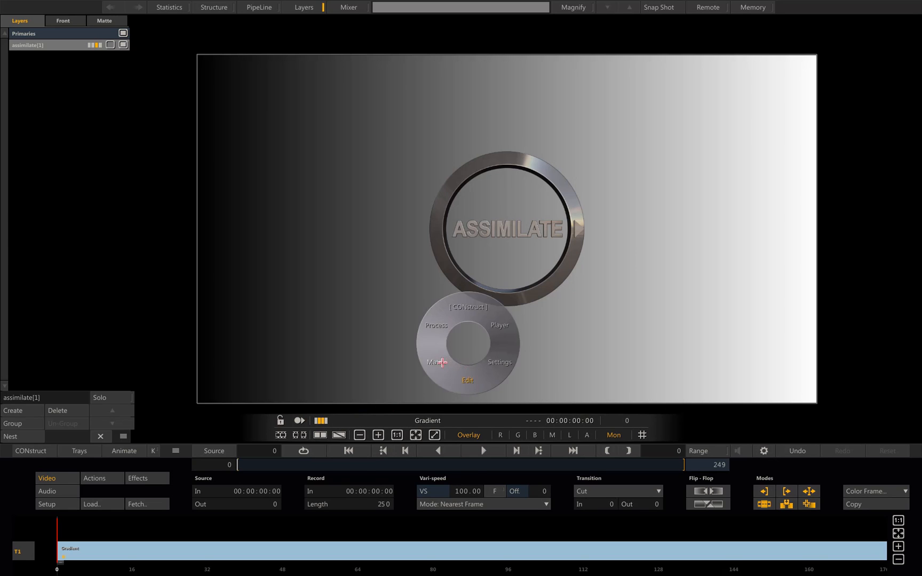
{"action": "left_click", "coordinate": [435, 369]}
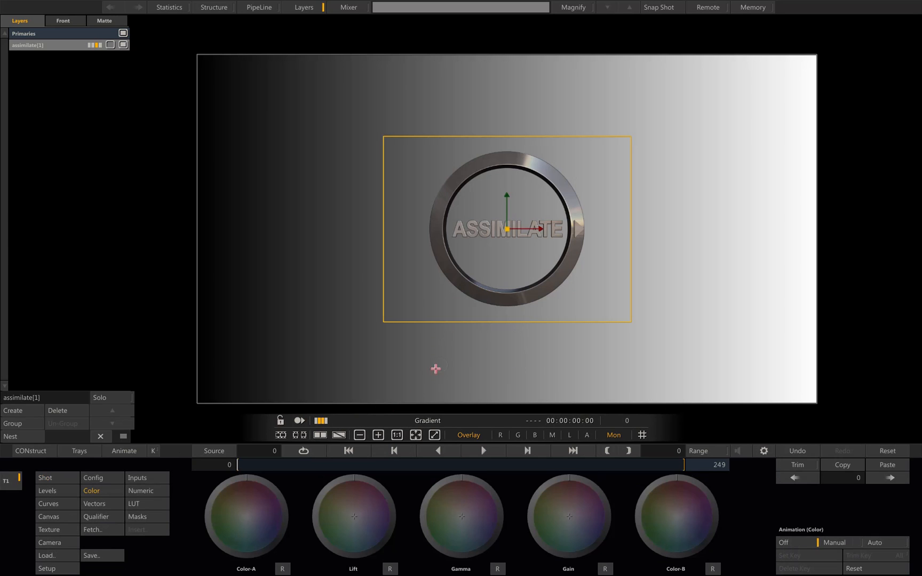
{"action": "left_click", "coordinate": [53, 517]}
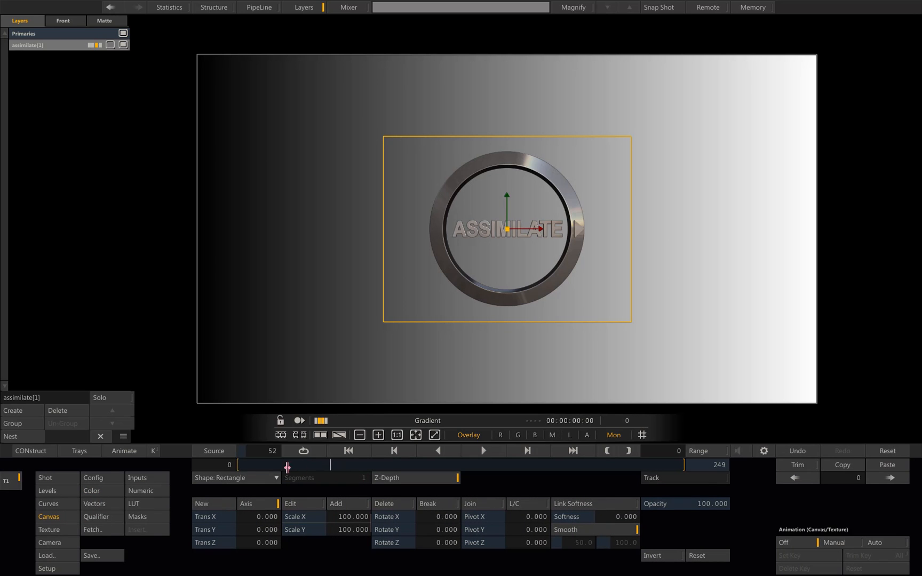
{"action": "left_click_drag", "start_coordinate": [497, 255], "coordinate": [283, 255]}
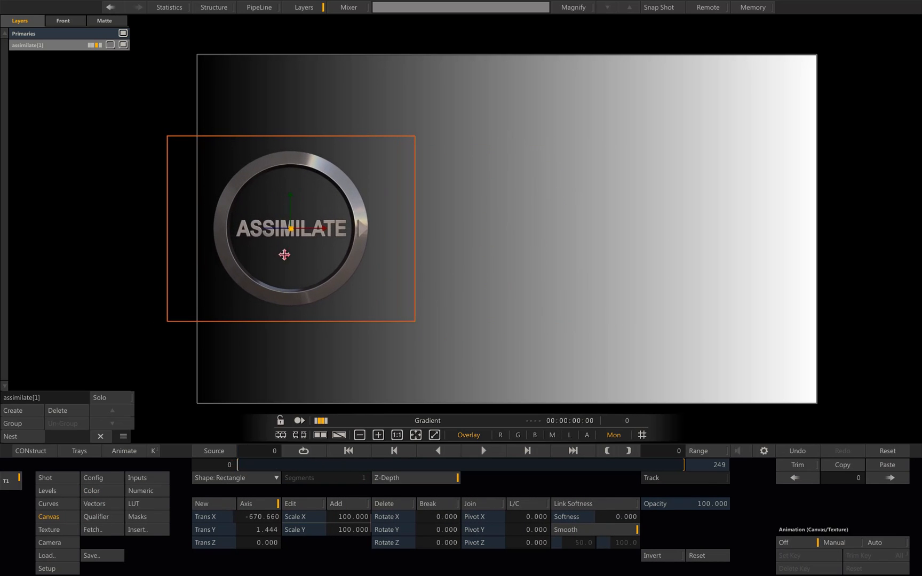
{"action": "left_click", "coordinate": [833, 543]}
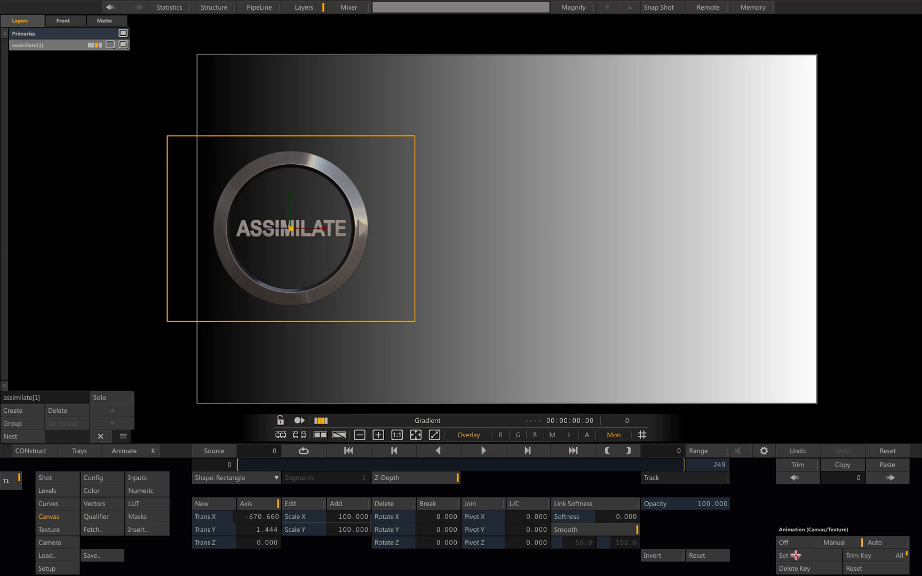
{"action": "left_click", "coordinate": [796, 556]}
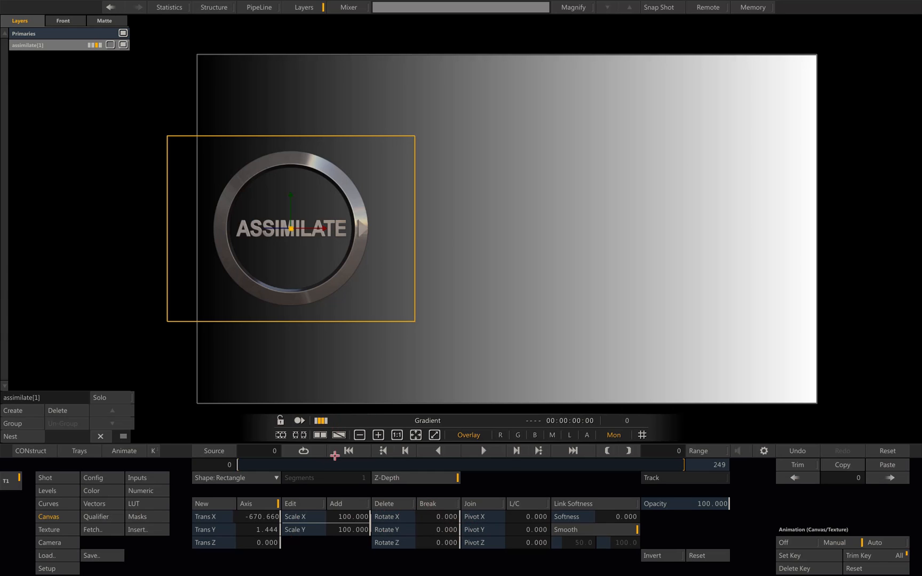
Try to animate the logo by moving it to Trans X about 654 at frame 249, and scrub back to frame 0.
{"action": "left_click_drag", "start_coordinate": [265, 467], "coordinate": [699, 460]}
{"action": "left_click_drag", "start_coordinate": [286, 266], "coordinate": [717, 273]}
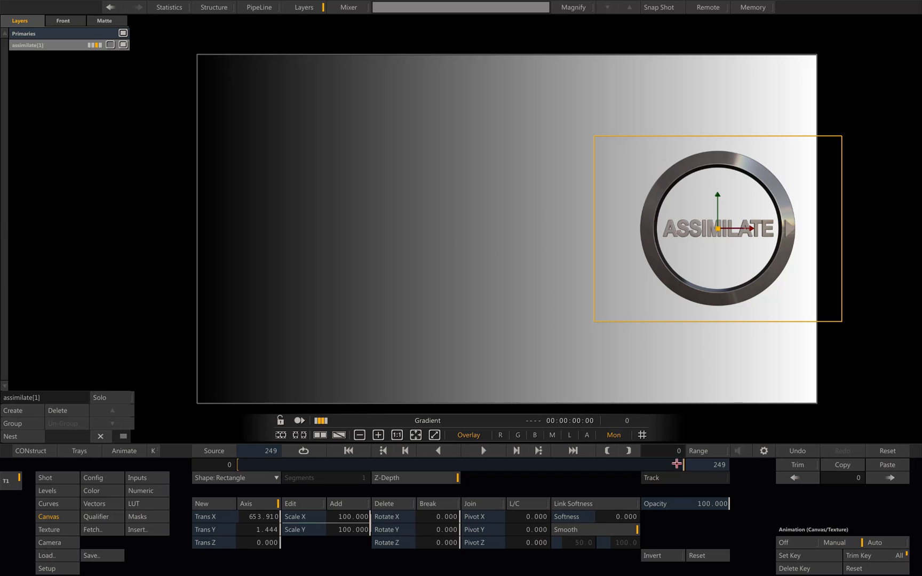
{"action": "left_click_drag", "start_coordinate": [677, 464], "coordinate": [219, 451]}
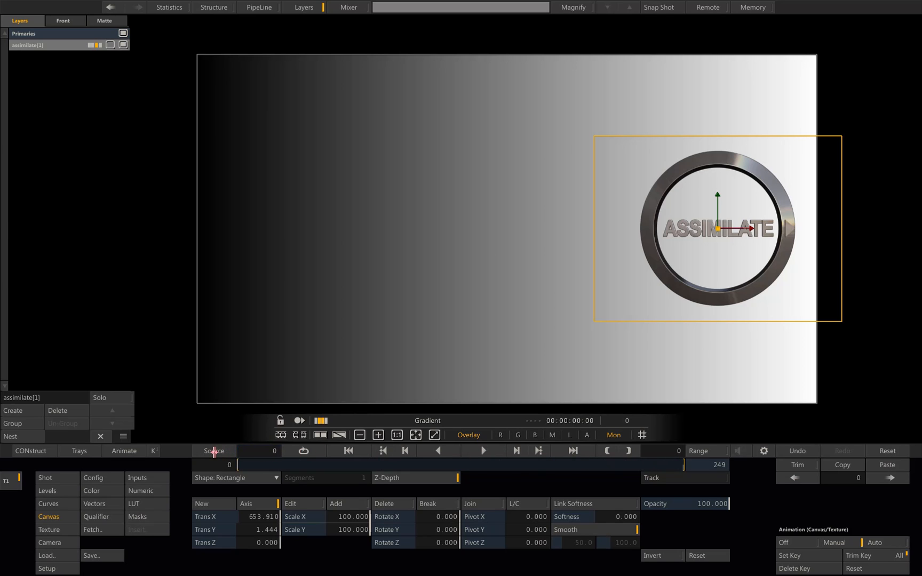
{"action": "mouse_move", "coordinate": [920, 356]}
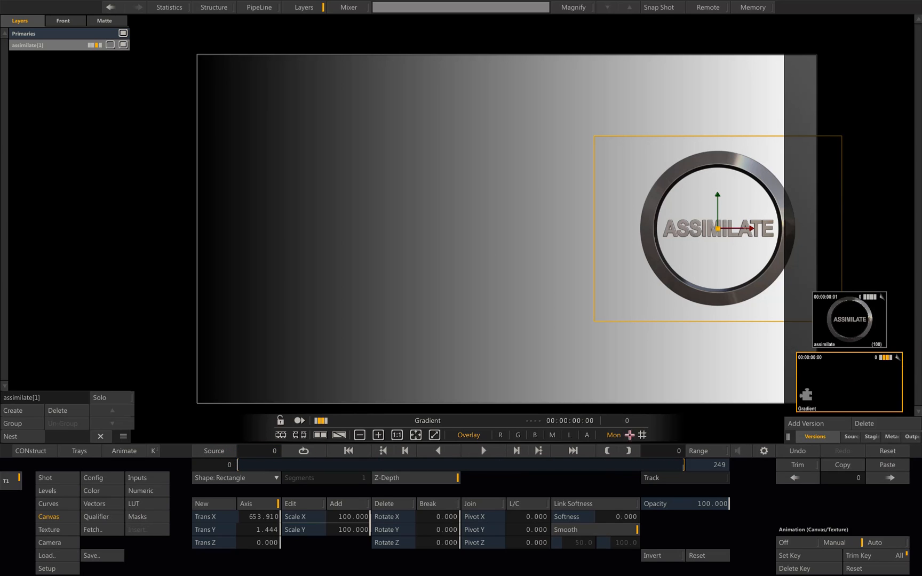
{"action": "left_click_drag", "start_coordinate": [255, 464], "coordinate": [222, 467]}
Set the gradient clip's source out point to 250 in the edit settings.
{"action": "right_click", "coordinate": [480, 334]}
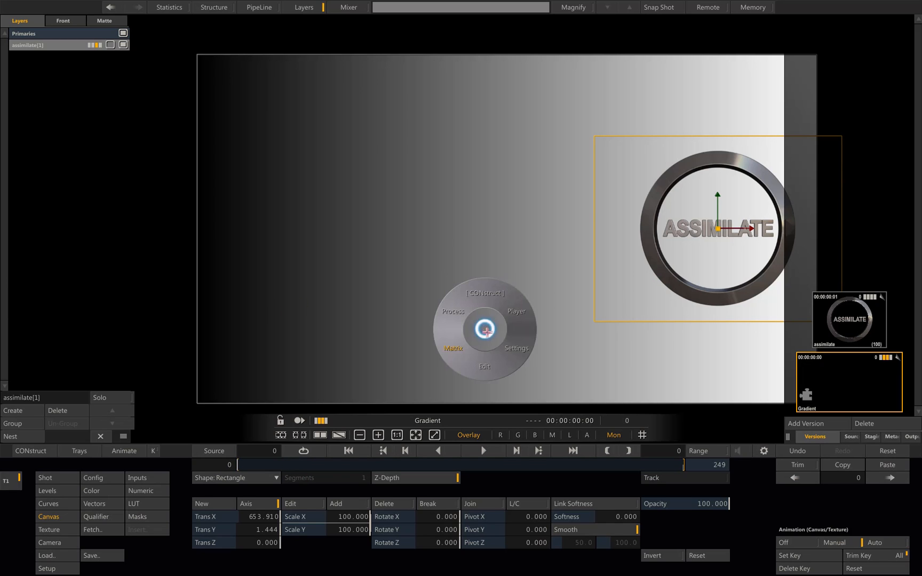
{"action": "left_click", "coordinate": [484, 368]}
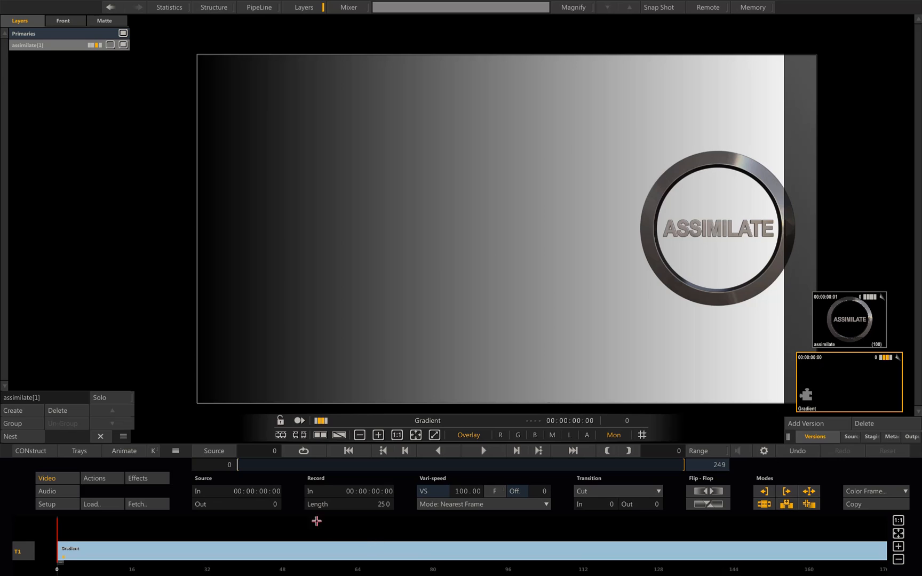
{"action": "left_click", "coordinate": [271, 503]}
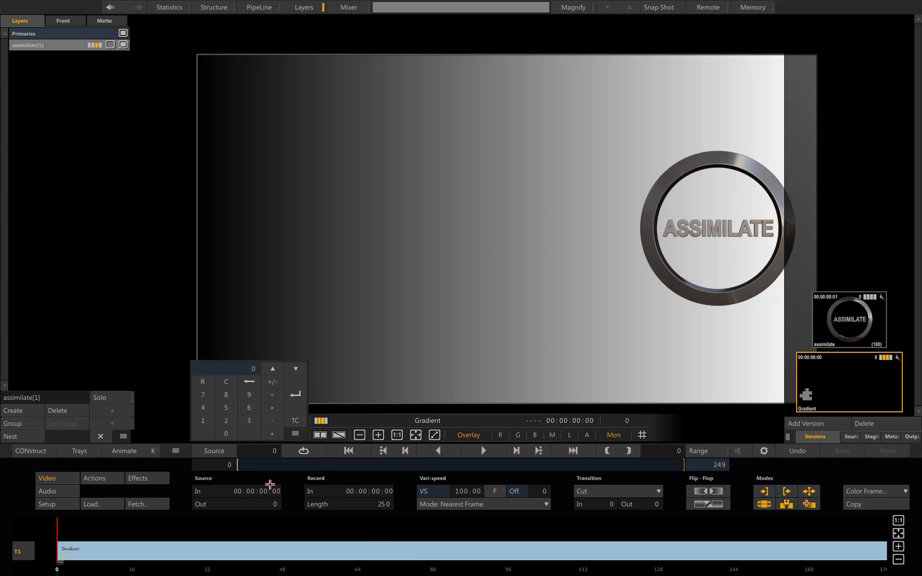
{"action": "left_click", "coordinate": [230, 409]}
{"action": "left_click", "coordinate": [229, 432]}
{"action": "left_click", "coordinate": [299, 401]}
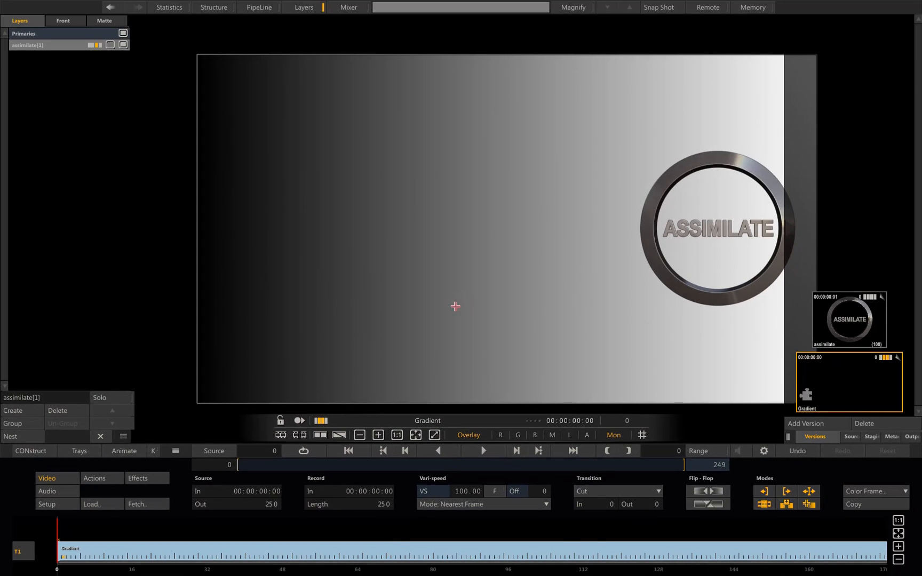
Return to the logo layer's canvas settings and move it at frame 0 to about Trans X -654, Trans Y 19.
{"action": "right_click", "coordinate": [456, 307]}
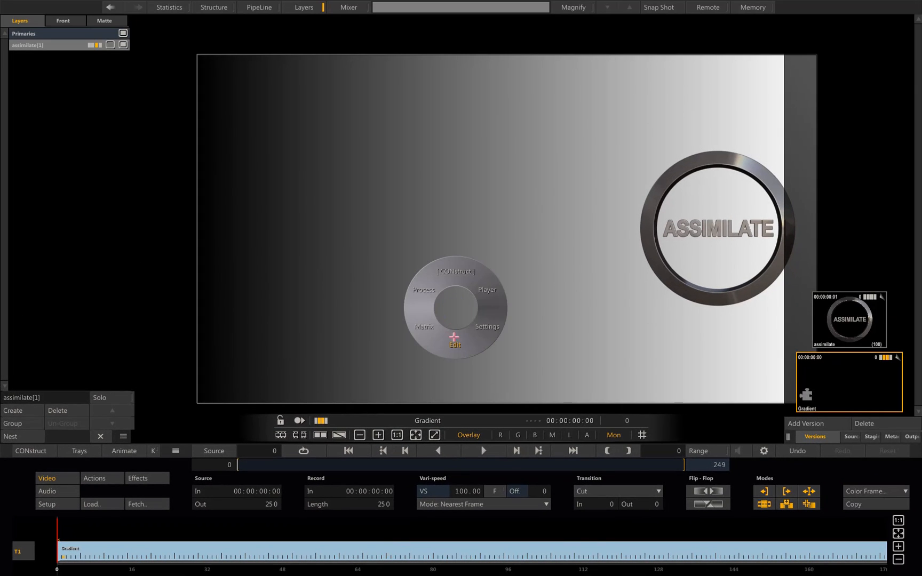
{"action": "left_click", "coordinate": [432, 333]}
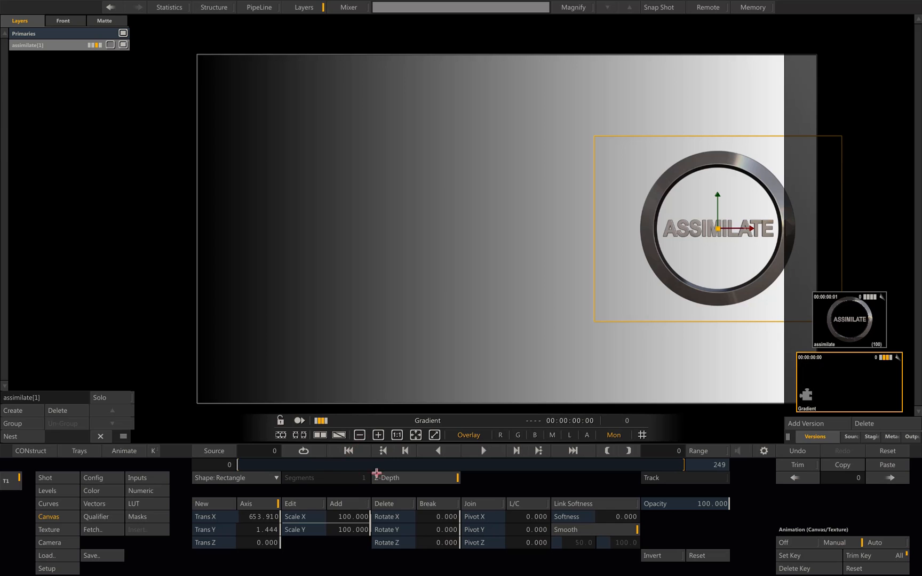
{"action": "left_click_drag", "start_coordinate": [339, 463], "coordinate": [226, 460]}
{"action": "left_click_drag", "start_coordinate": [696, 272], "coordinate": [283, 261]}
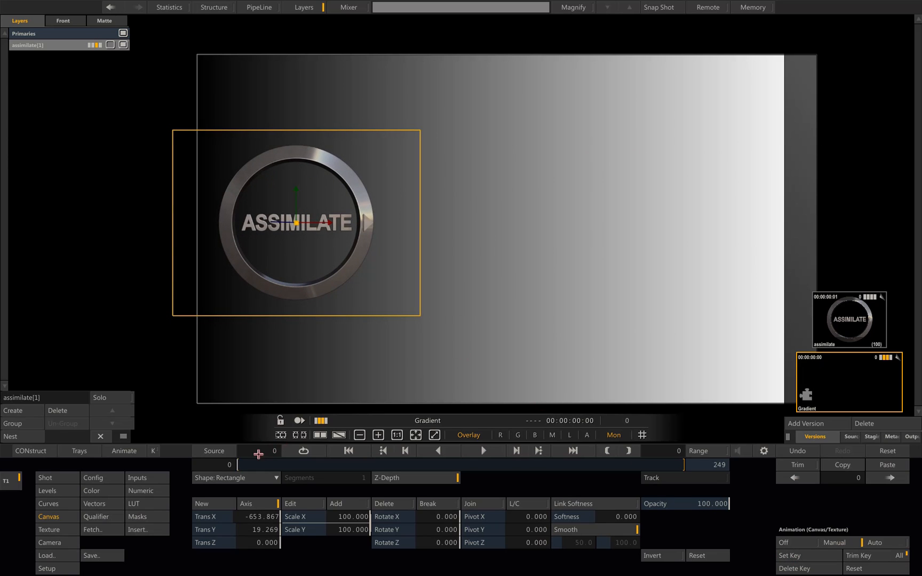
Move the logo to about Trans X 657, Trans Y 36 at frame 249, set a key, and scrub back to frame 0.
{"action": "left_click_drag", "start_coordinate": [287, 465], "coordinate": [700, 465]}
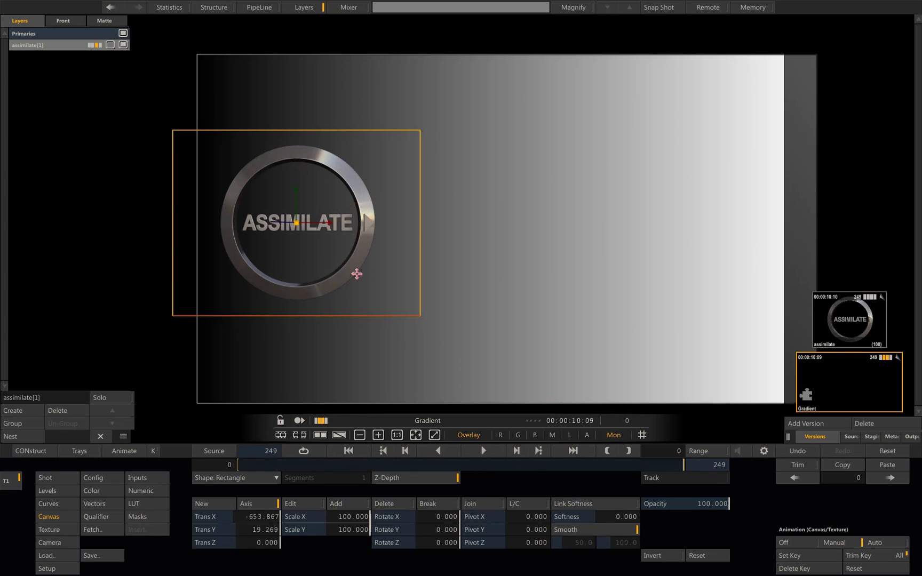
{"action": "left_click_drag", "start_coordinate": [465, 267], "coordinate": [735, 268]}
{"action": "left_click", "coordinate": [792, 558]}
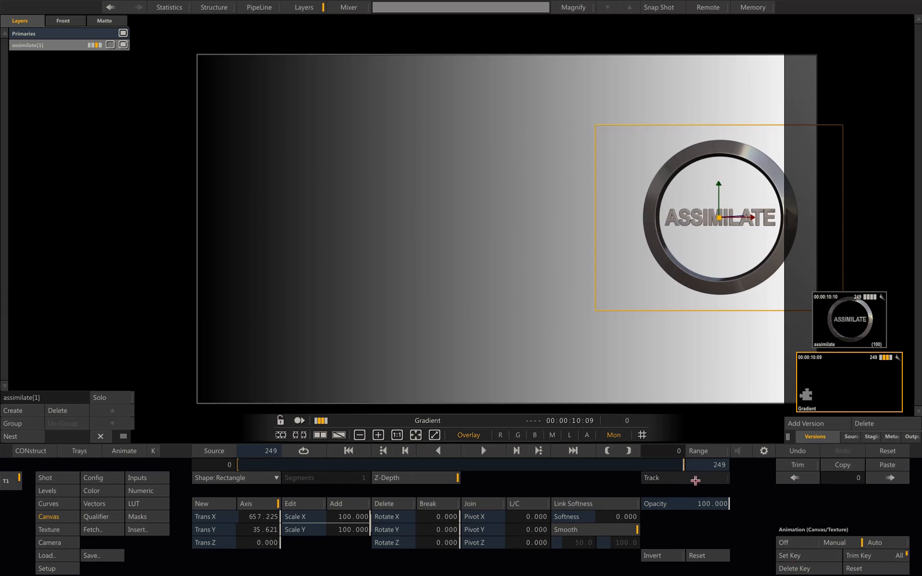
{"action": "left_click_drag", "start_coordinate": [660, 466], "coordinate": [131, 465]}
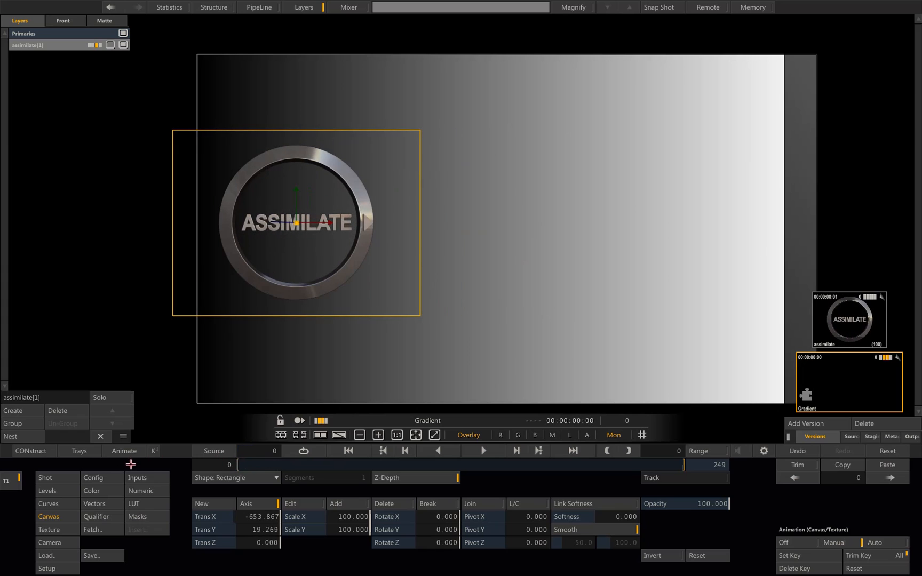
Set the logo layer's texture playback mode to Loop and scrub the timeline to check it.
{"action": "left_click", "coordinate": [67, 529]}
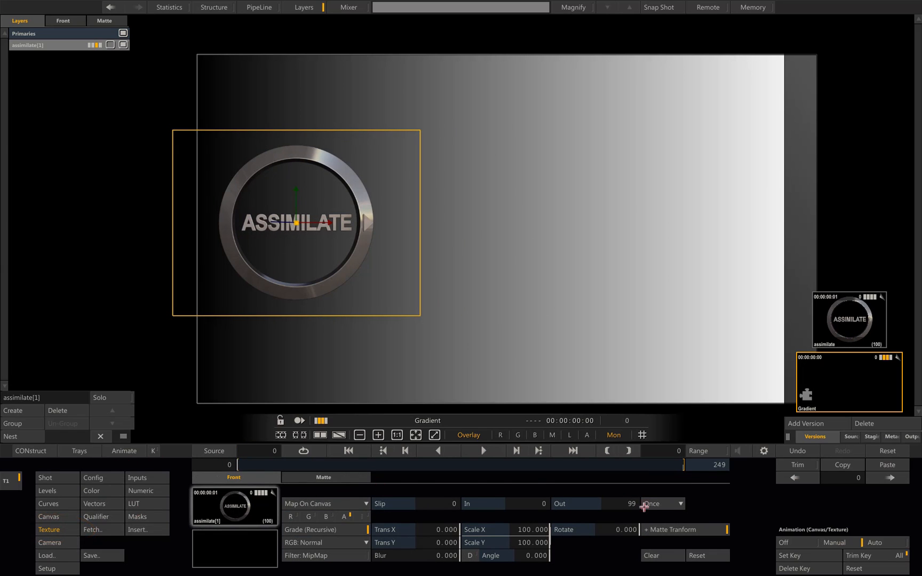
{"action": "left_click", "coordinate": [681, 503]}
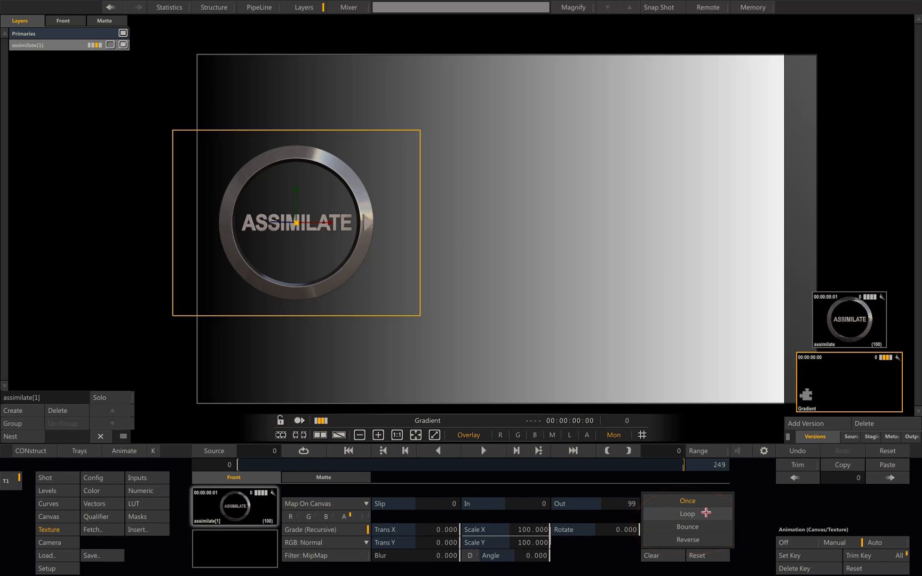
{"action": "left_click", "coordinate": [705, 513]}
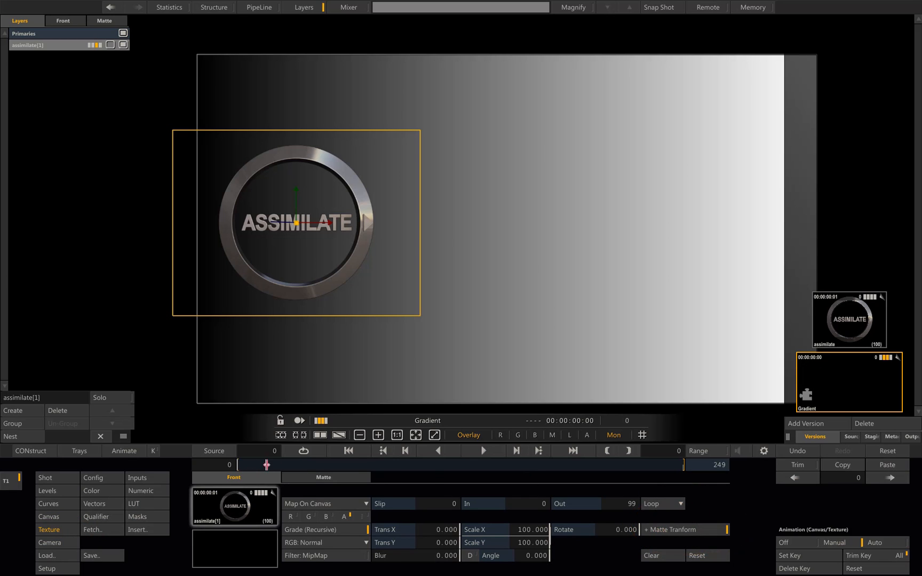
{"action": "mouse_move", "coordinate": [267, 465]}
{"action": "left_mouse_down"}
{"action": "mouse_move", "coordinate": [573, 477]}
{"action": "mouse_move", "coordinate": [646, 493]}
{"action": "mouse_move", "coordinate": [735, 490]}
{"action": "mouse_move", "coordinate": [254, 465]}
{"action": "left_mouse_up"}
Reopen the edit settings of the gradient clip.
{"action": "right_click", "coordinate": [455, 329]}
{"action": "left_click", "coordinate": [463, 365]}
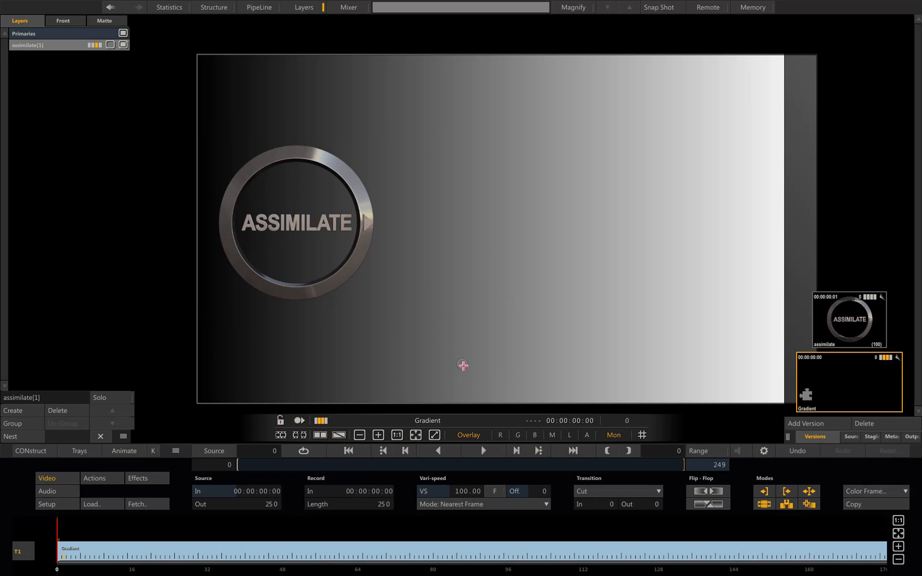